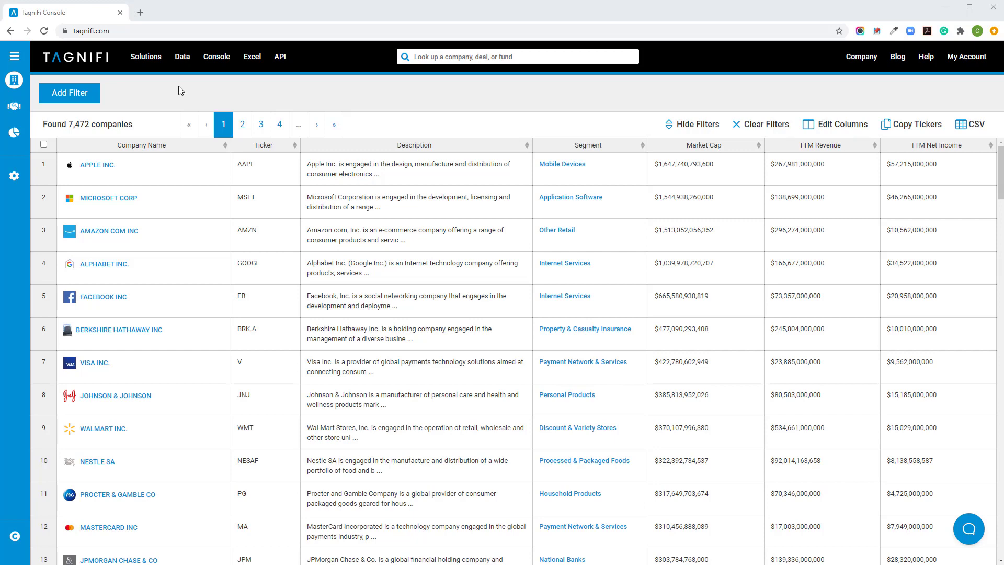
Filter the company list by the keywords coffee, soda, drink.
left_click(88, 95)
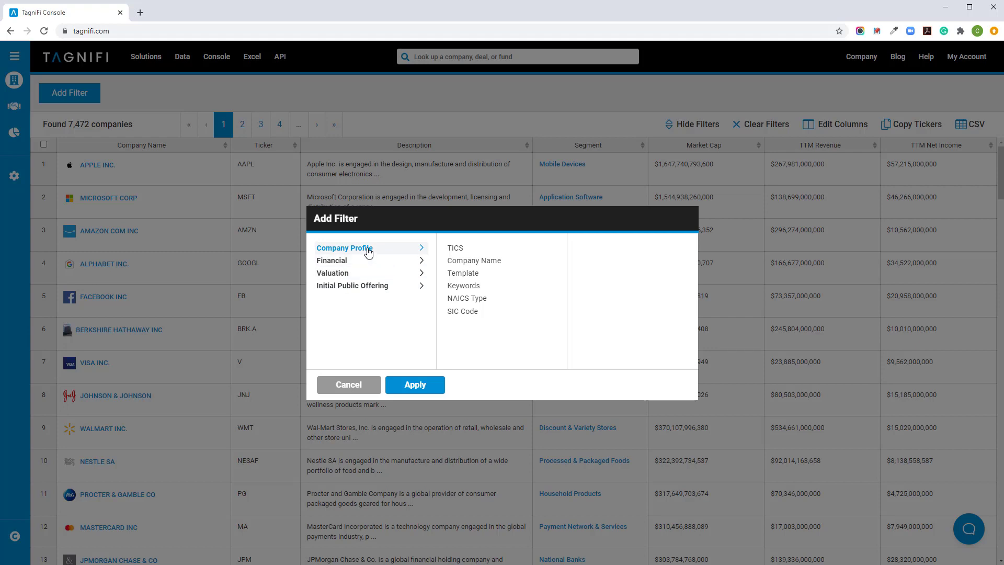
left_click(465, 285)
left_click(630, 267)
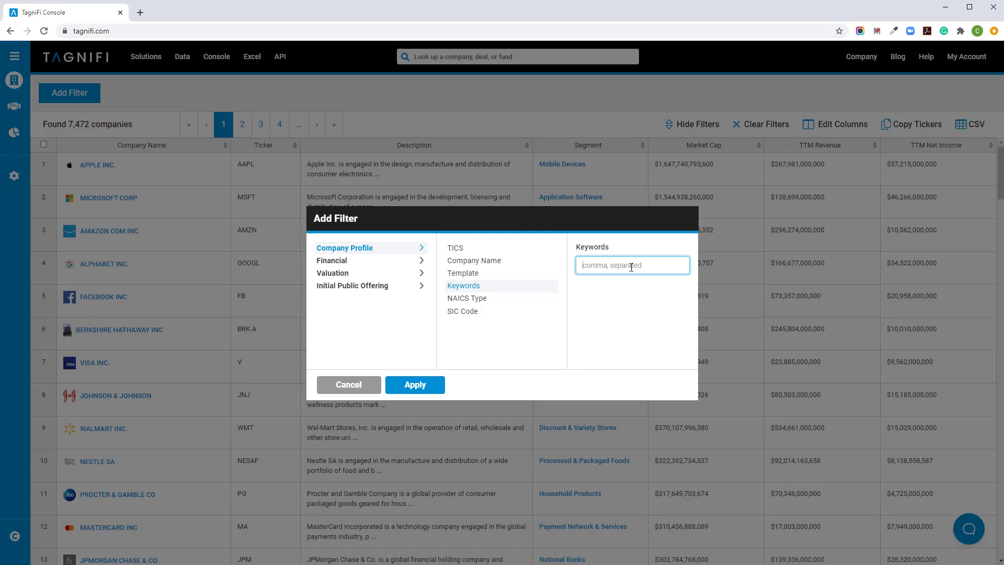
type("coffe")
key("BackSpace")
type("e, soda, drink")
left_click(413, 384)
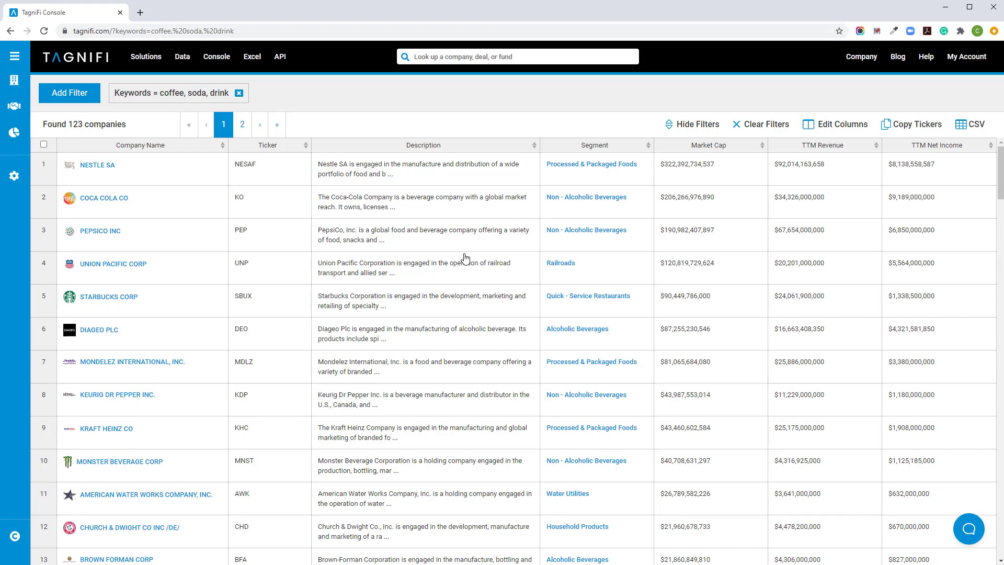
Add a TICS filter for Non - Alcoholic Beverages, found under Manufacturing > Food, Beverage & Tobacco.
left_click(79, 96)
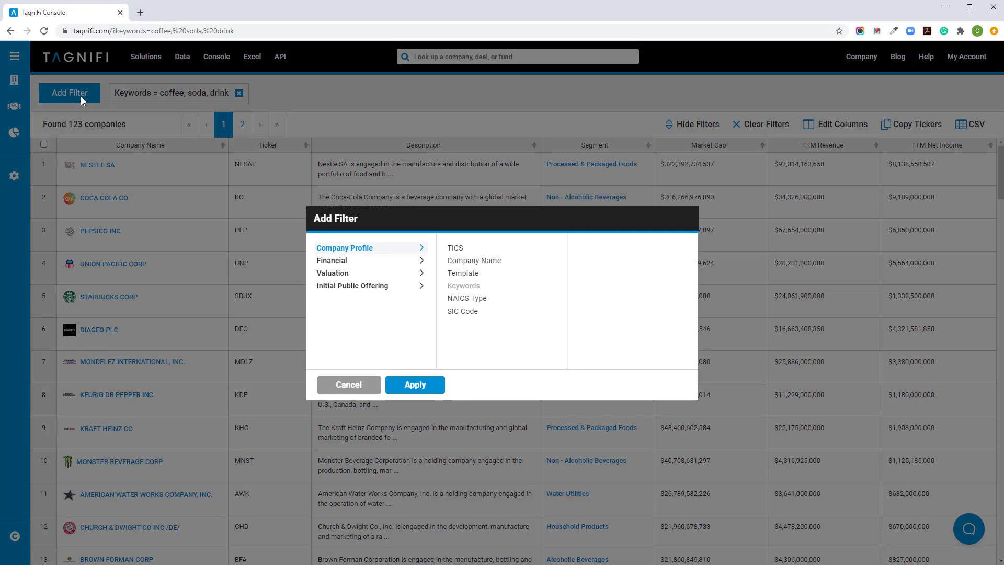
left_click(467, 253)
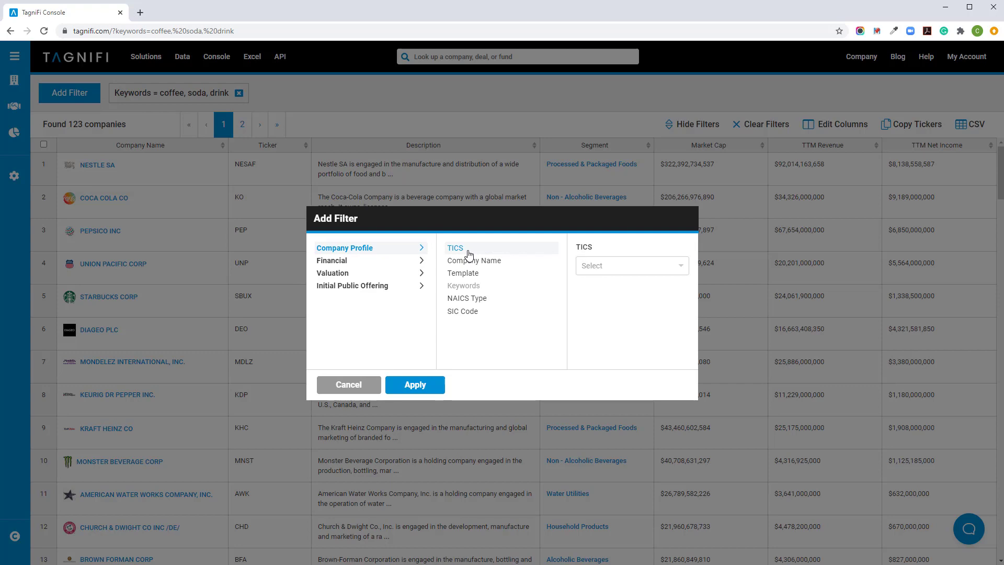
left_click(639, 266)
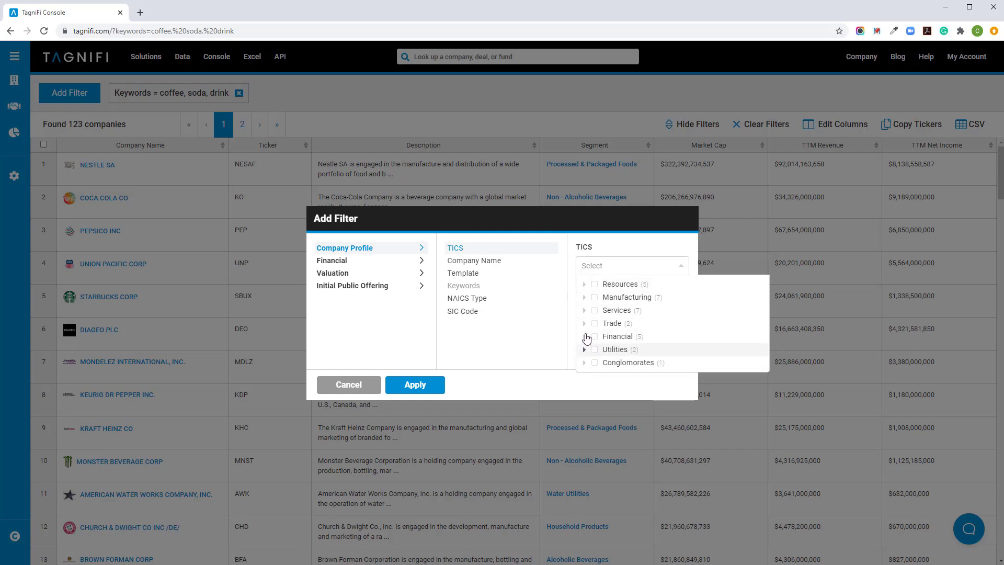
left_click(584, 297)
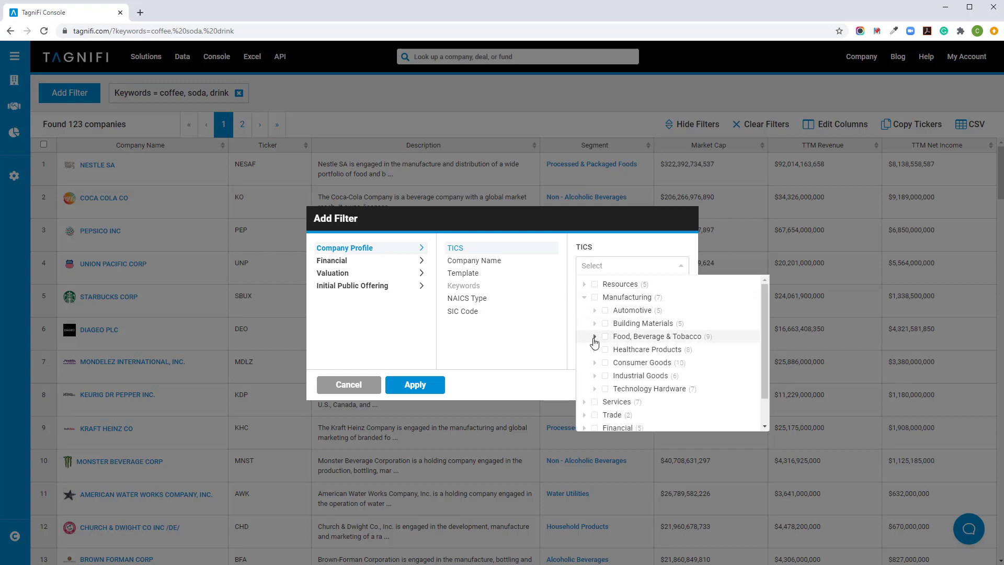
left_click(595, 337)
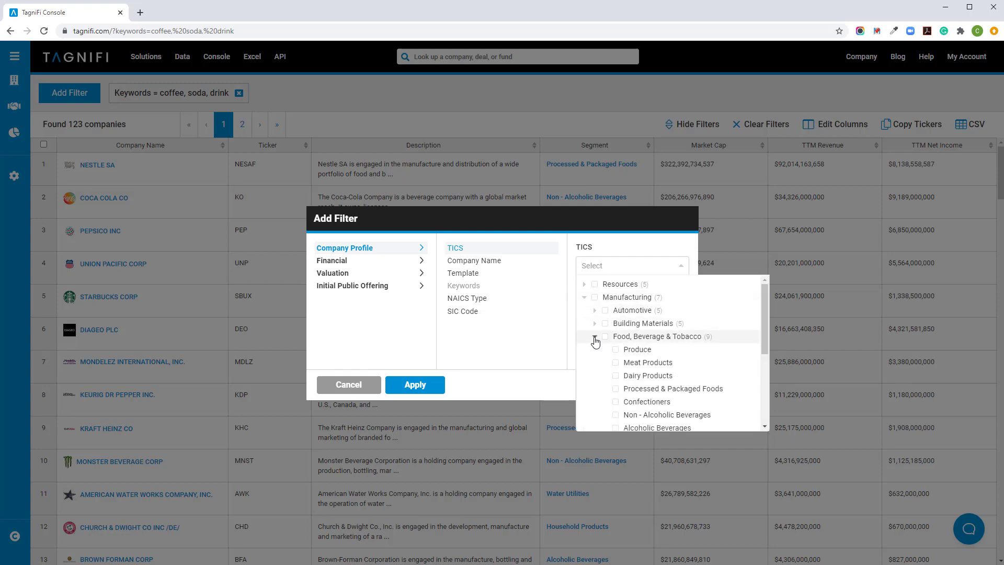
scroll(682, 352, "down", 2)
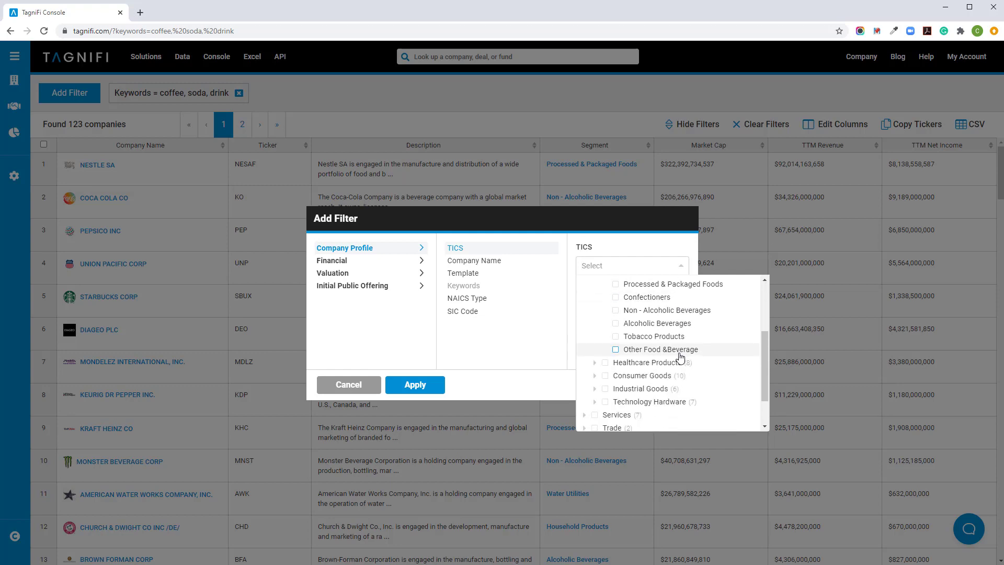
left_click(615, 310)
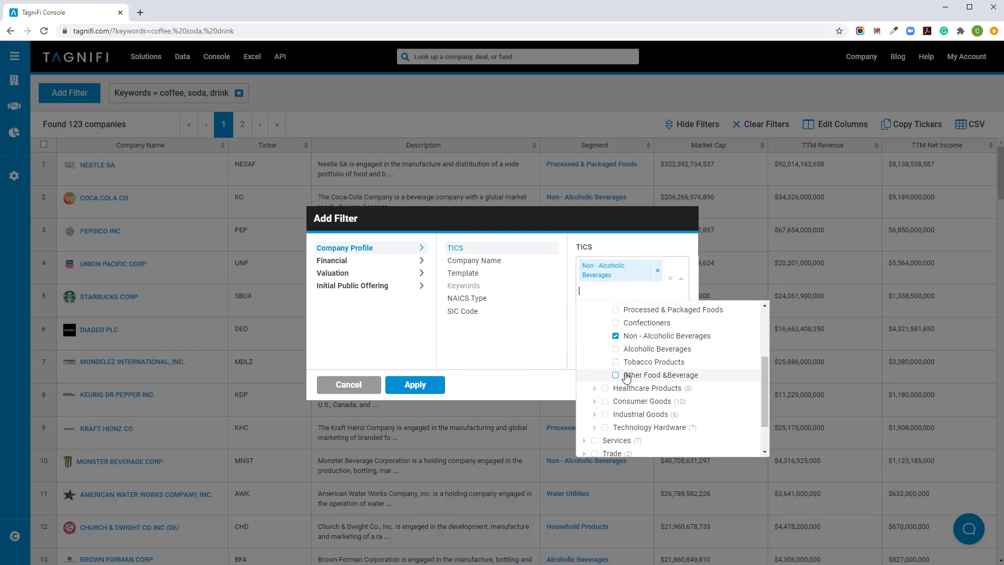
left_click(525, 386)
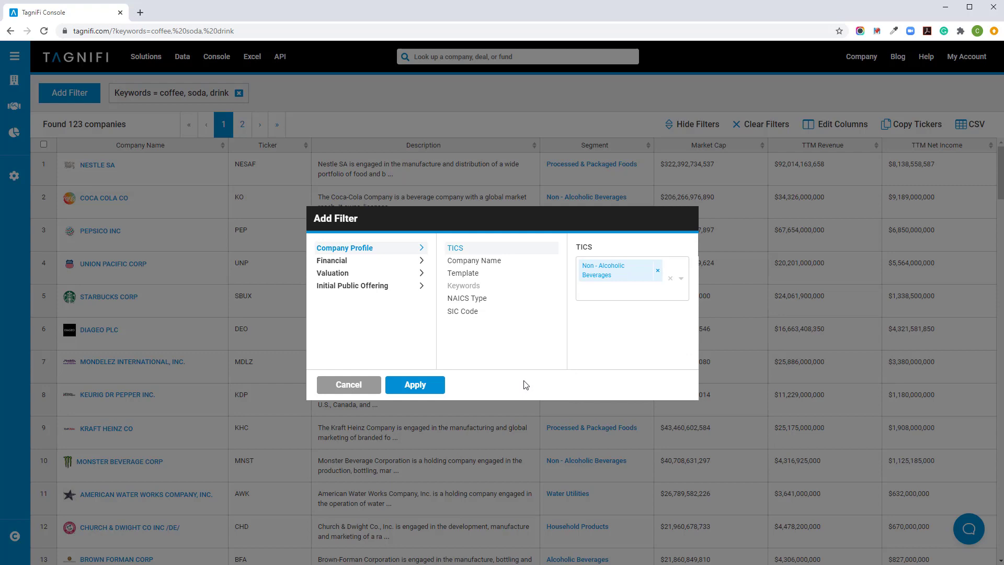
left_click(428, 387)
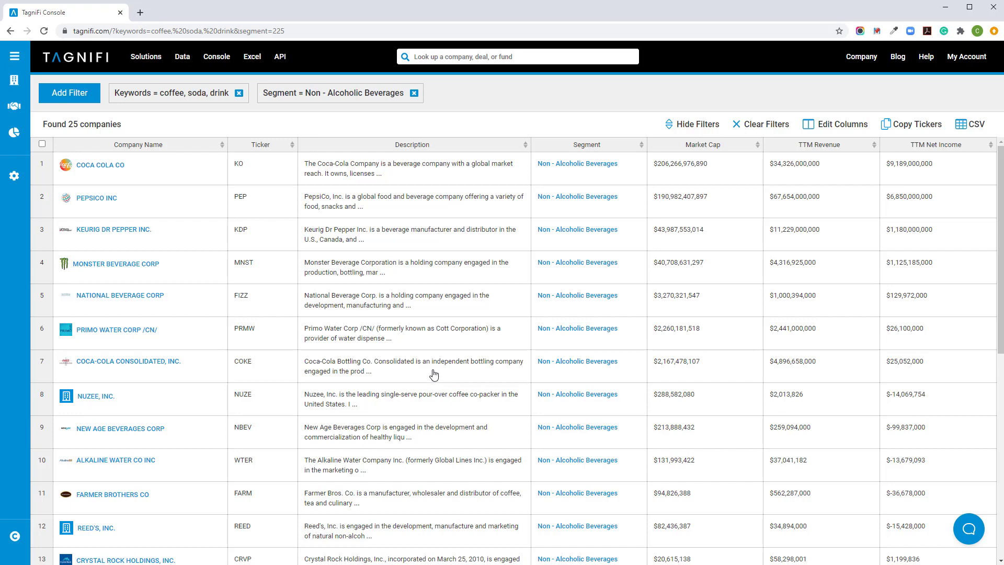
Add the Auditor column from the company profile fields to the results table.
left_click(832, 126)
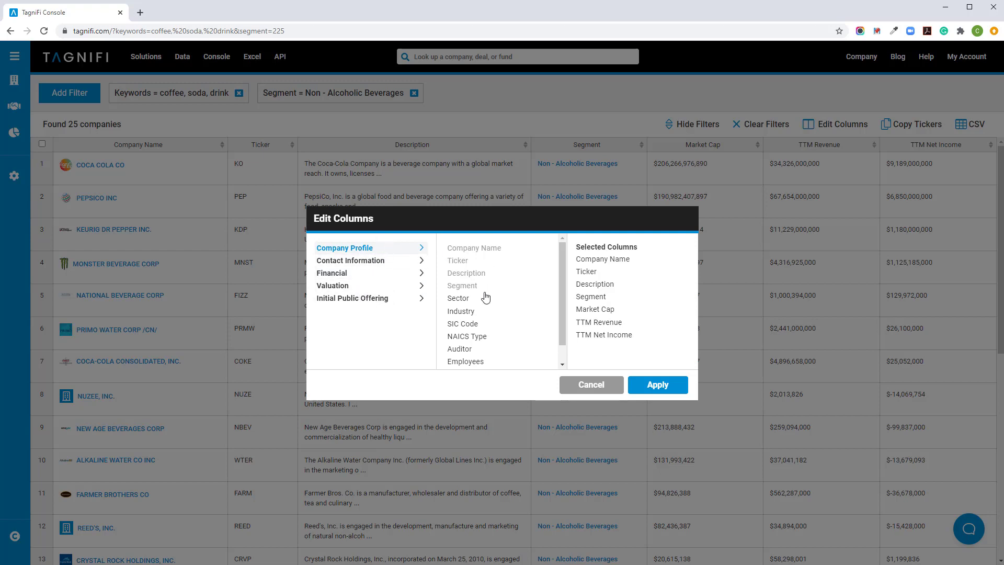
left_click(543, 350)
left_click(657, 385)
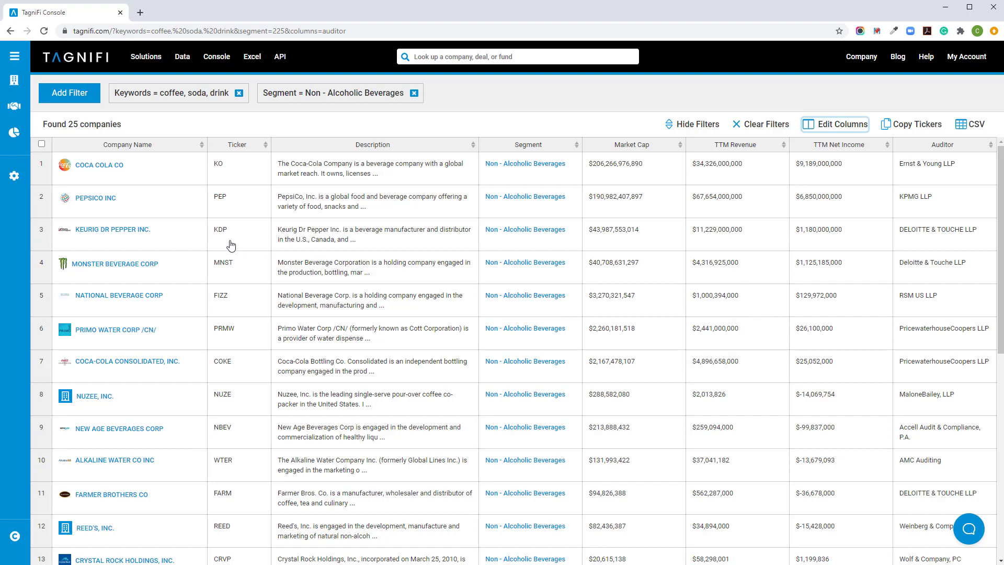
Copy the tickers of Coca Cola, PepsiCo, Keurig Dr Pepper and Monster Beverage, and export the companies as a CSV file.
left_click(189, 181)
left_click(185, 211)
left_click(182, 236)
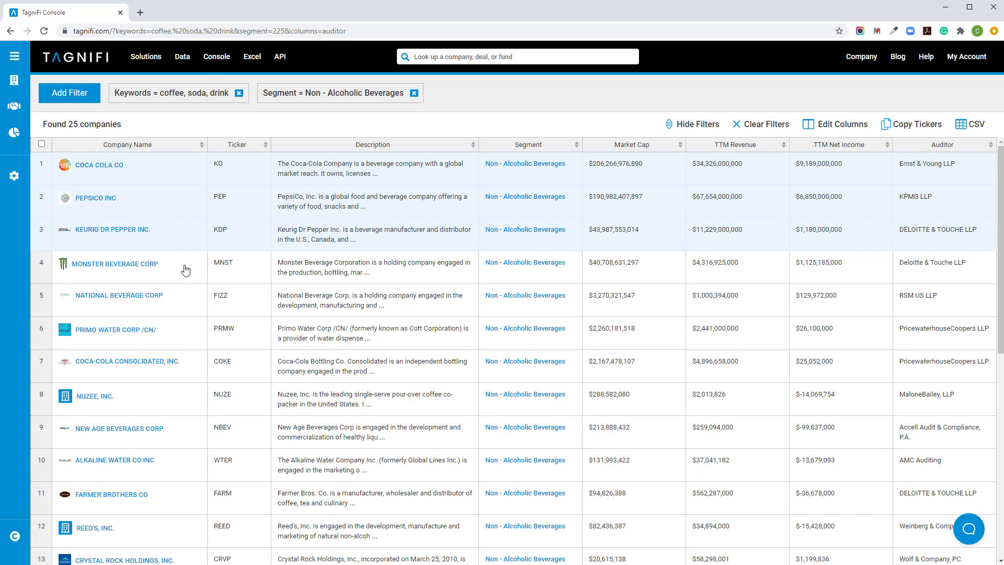
left_click(185, 269)
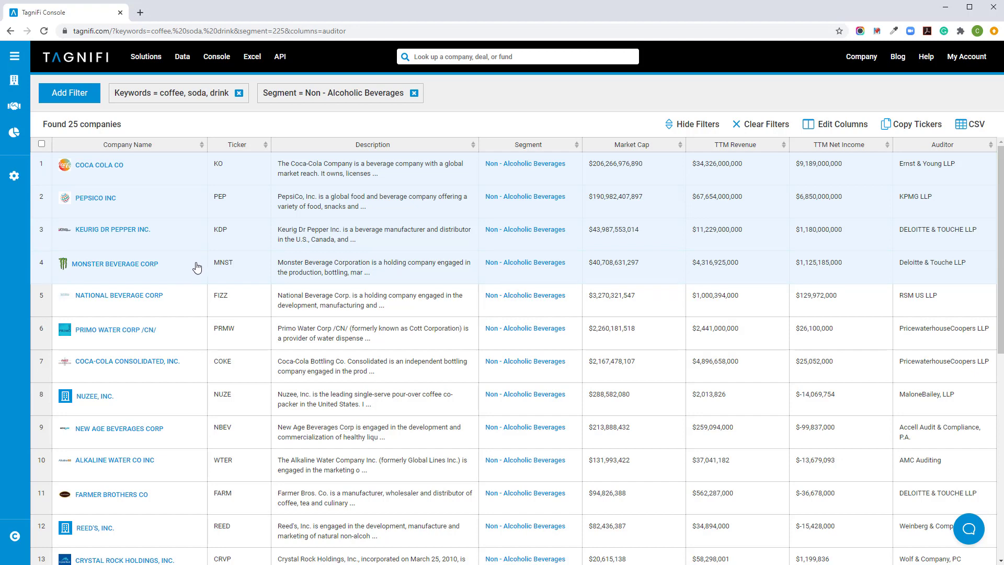
left_click(908, 128)
left_click(971, 130)
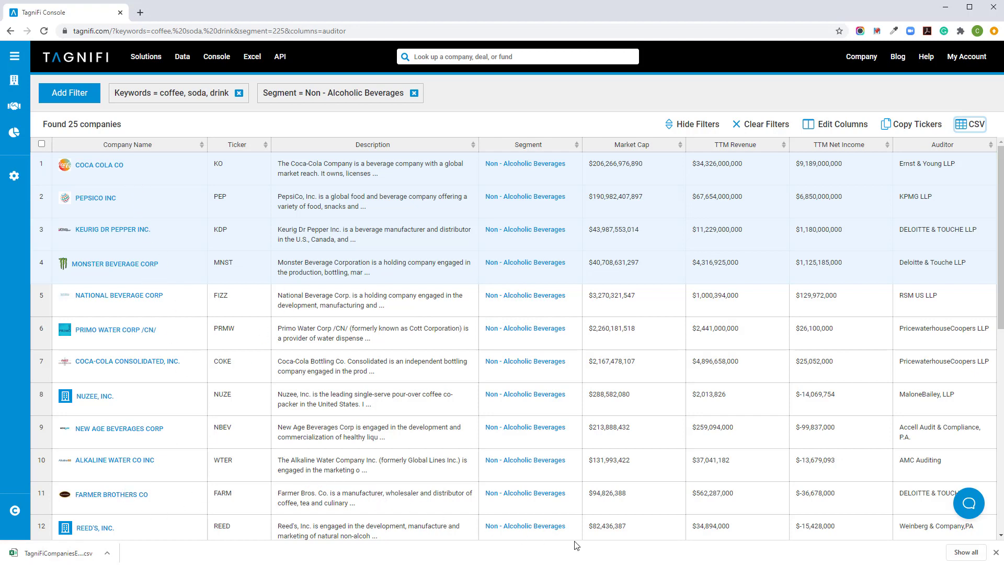
left_click(995, 552)
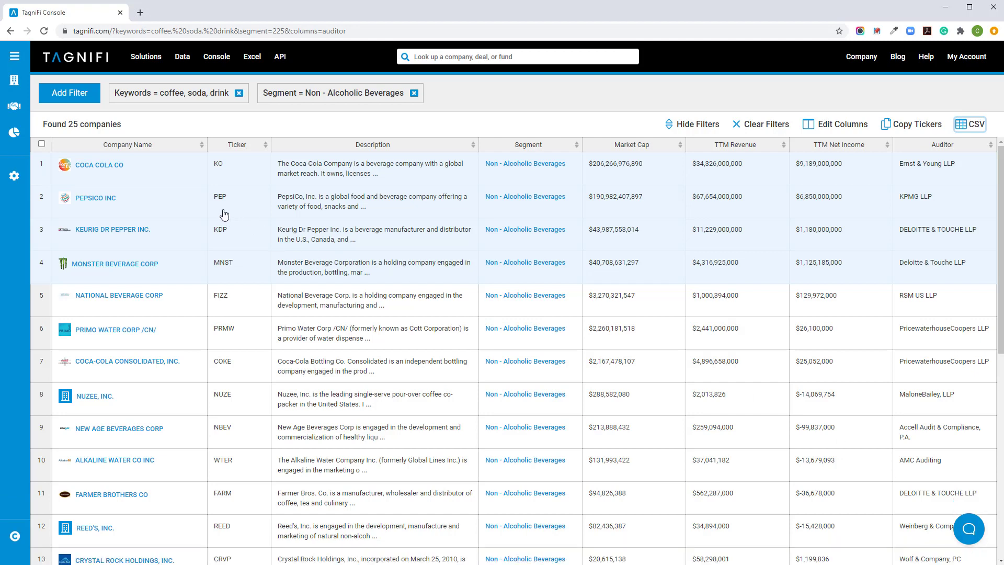
Open Monster Beverage Corp's company page and review its profile, stock chart, valuation, filings, fundamentals, news, acquisitions, and analyst estimates and recommendations.
left_click(115, 264)
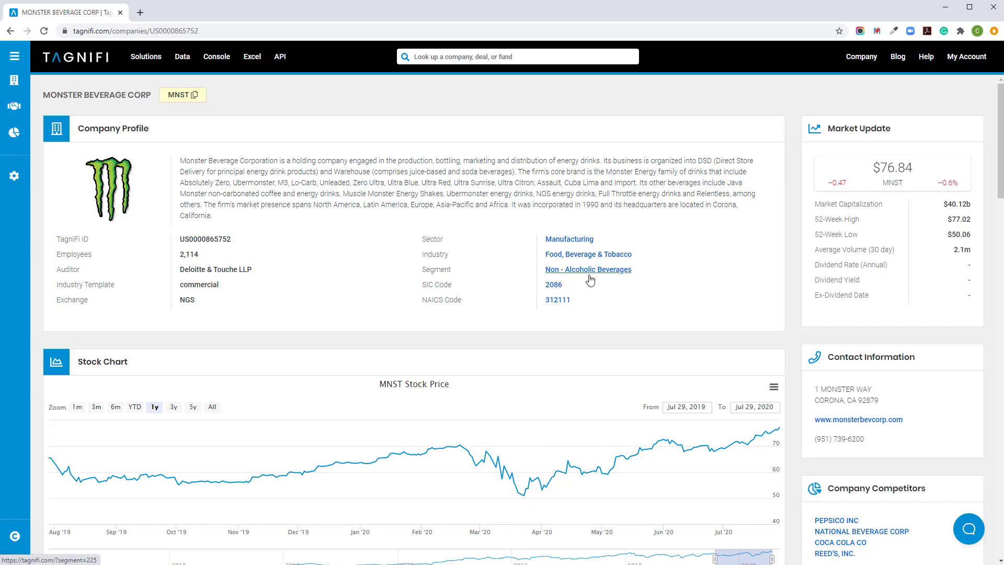
scroll(819, 273, "down", 2)
scroll(819, 273, "down", 2)
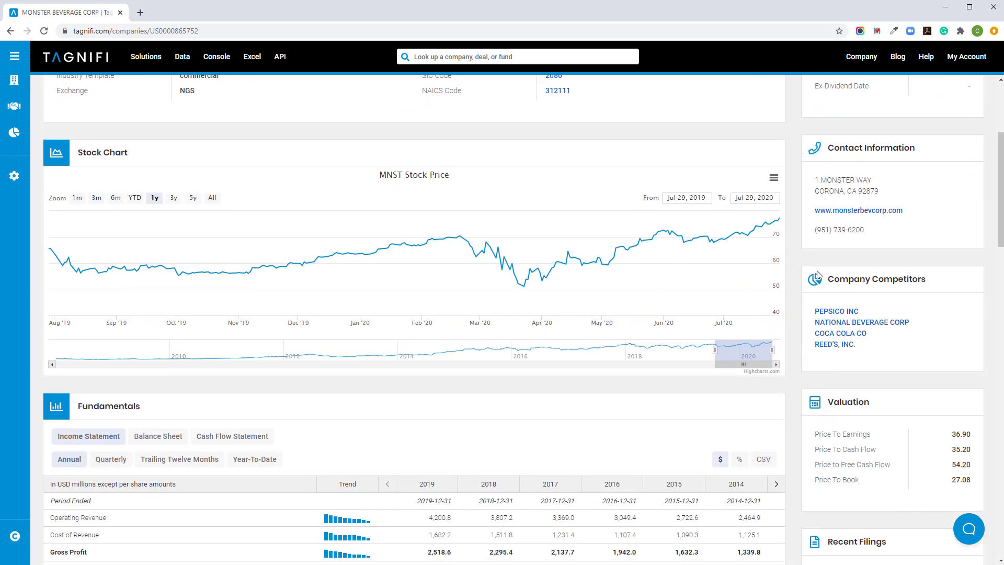
scroll(882, 290, "down", 1)
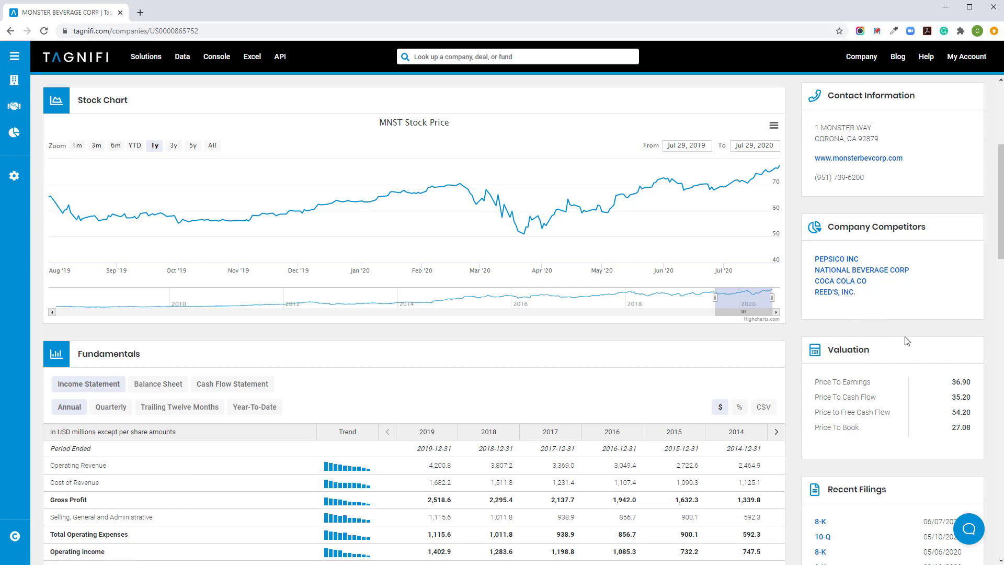
scroll(907, 341, "down", 4)
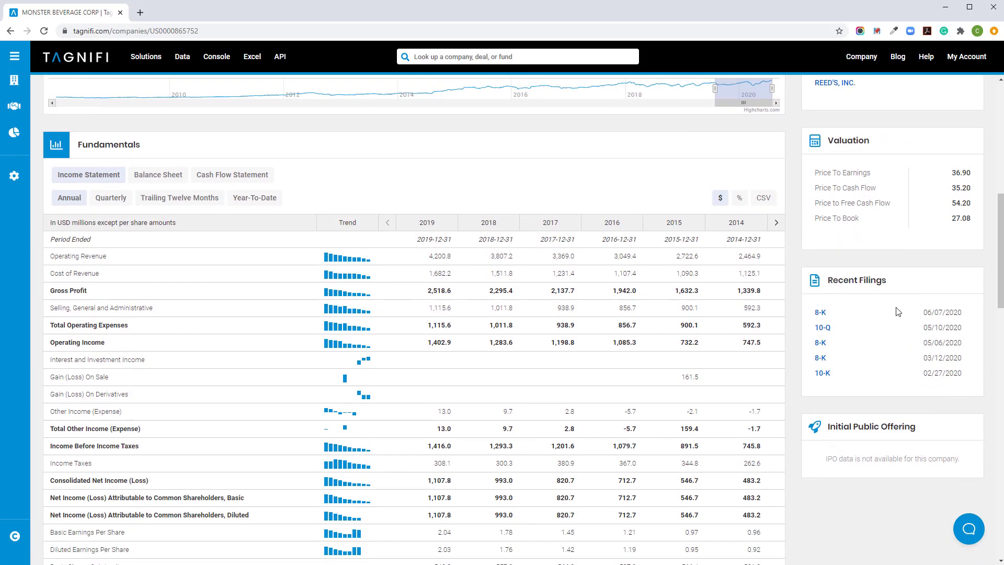
scroll(734, 280, "down", 4)
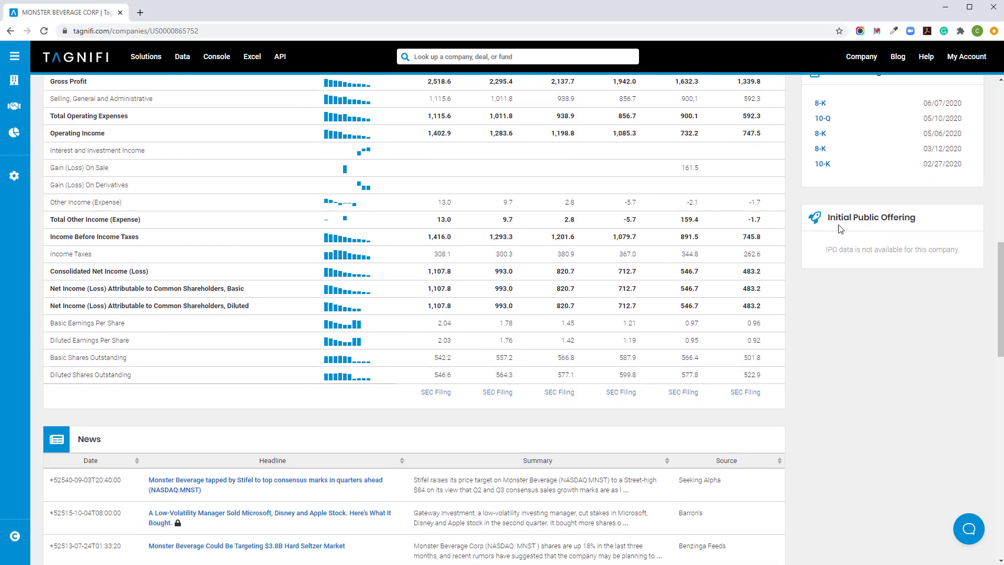
scroll(842, 238, "down", 5)
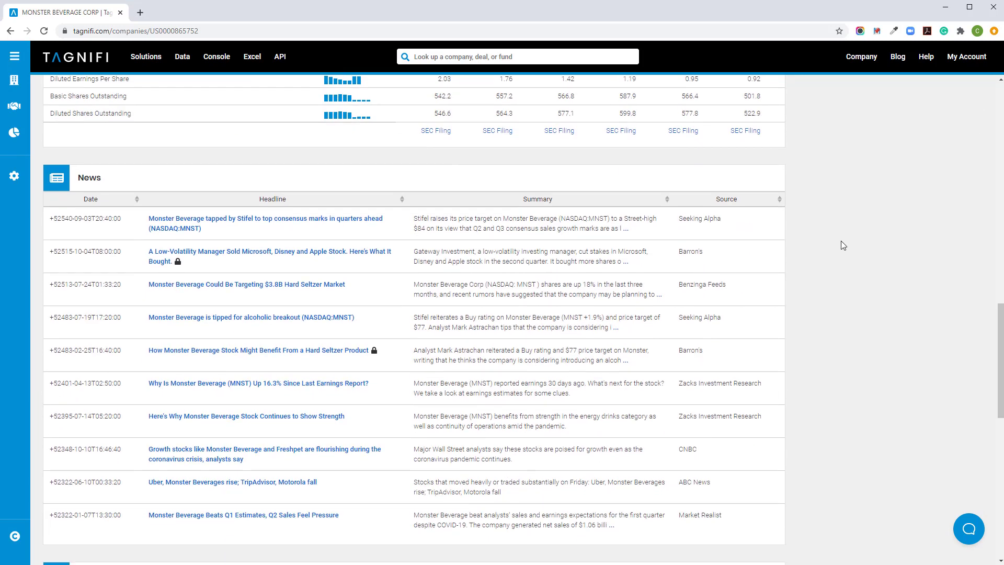
scroll(841, 243, "down", 7)
scroll(841, 245, "down", 1)
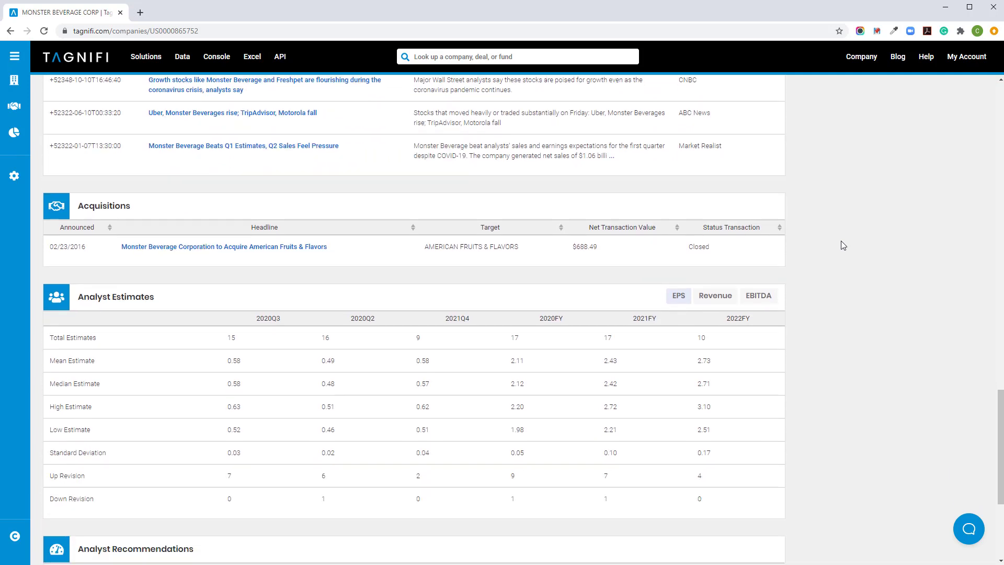
scroll(843, 245, "down", 2)
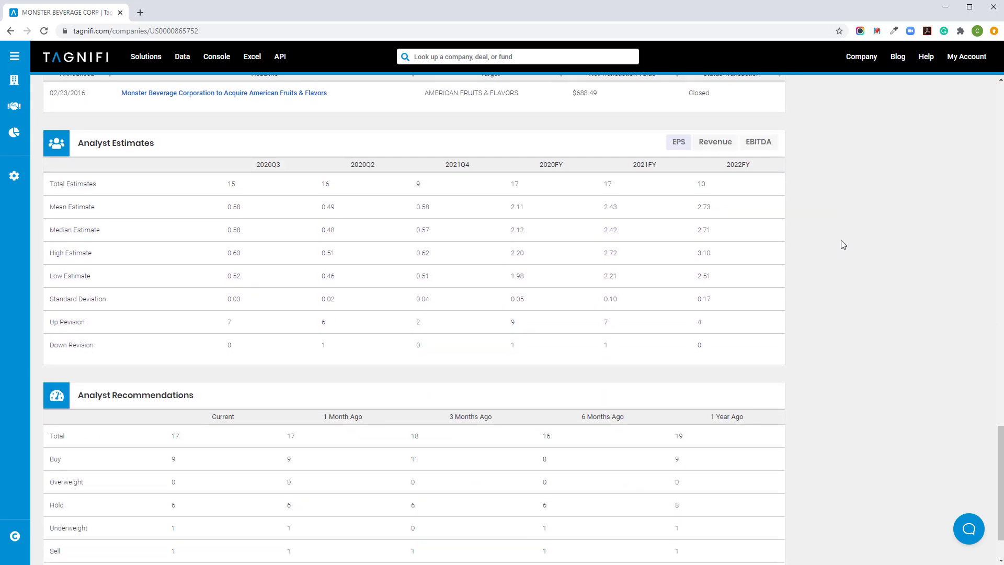
scroll(837, 233, "up", 15)
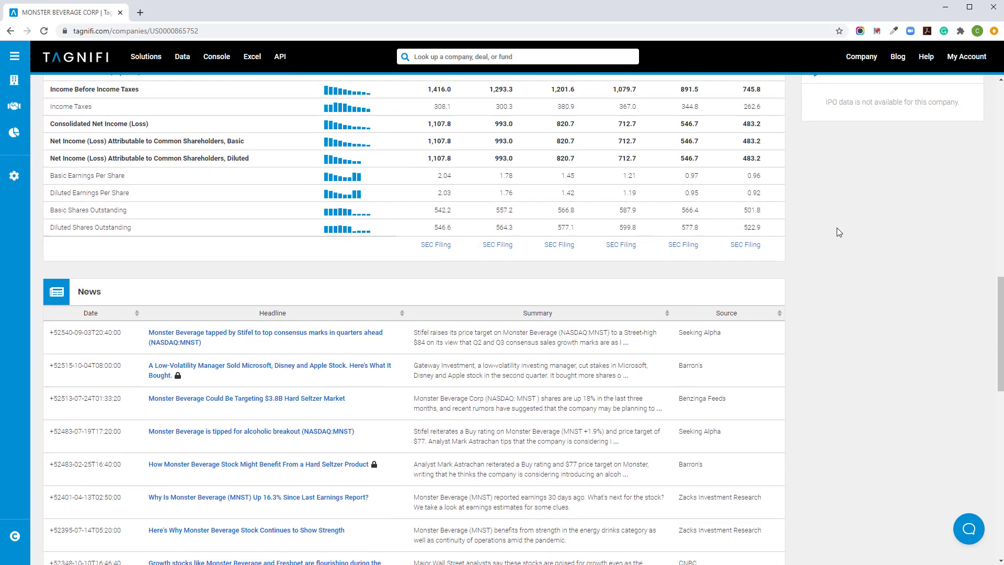
scroll(836, 230, "up", 10)
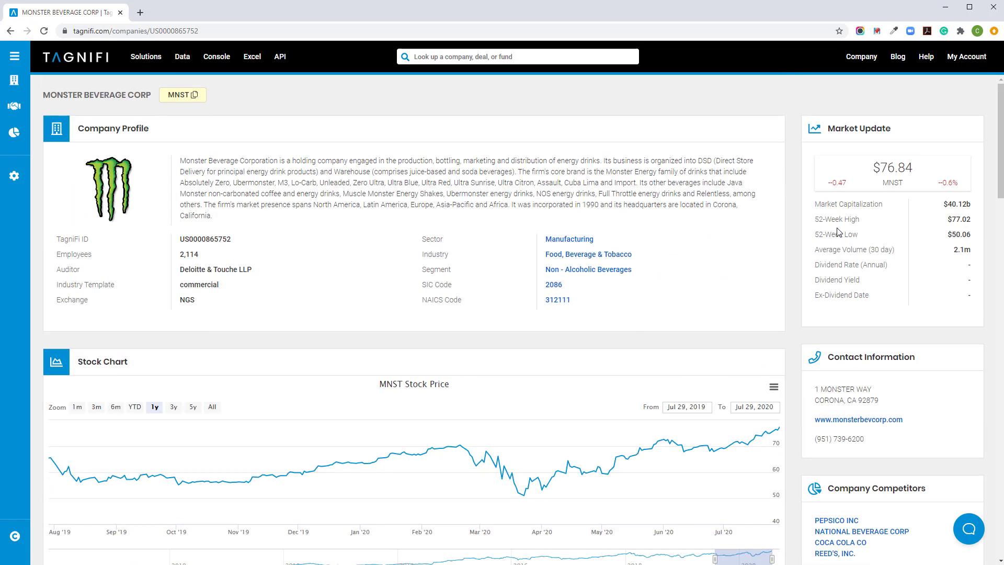